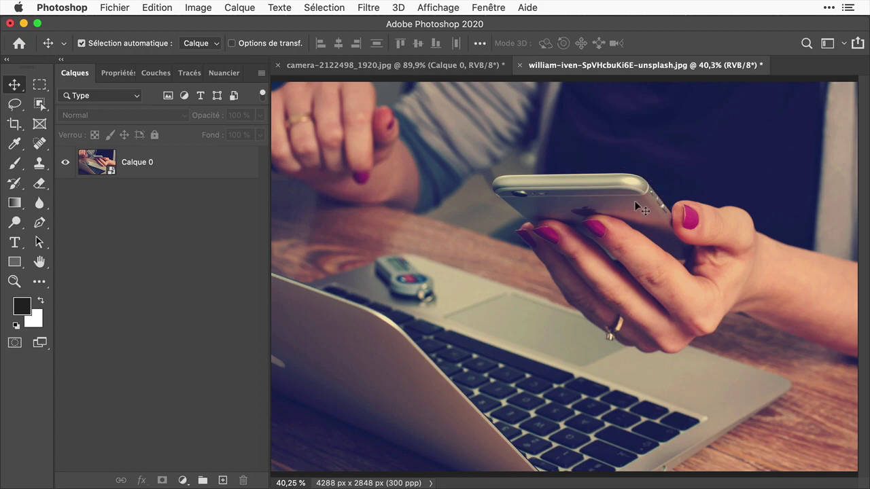
Open the Levels adjustment for Calque 0 and move its dialog clear of the phone in the photo.
click(136, 166)
key(super+l)
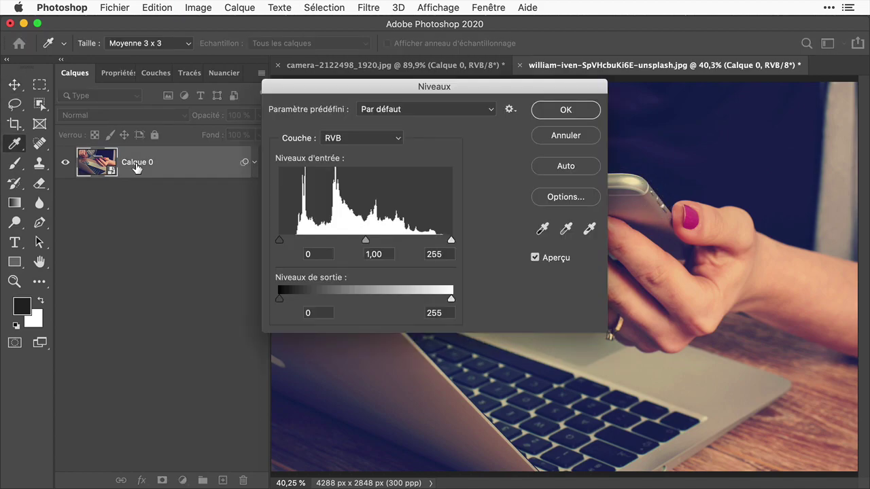
drag(386, 88, 197, 202)
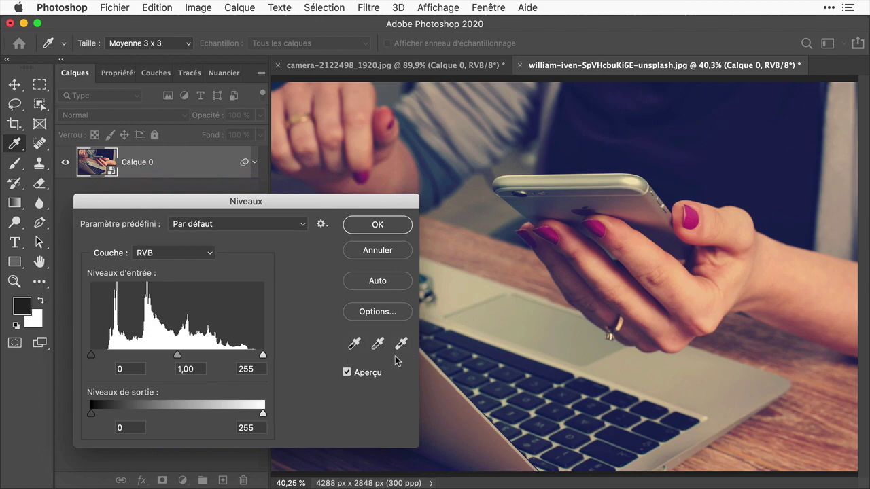
click(352, 348)
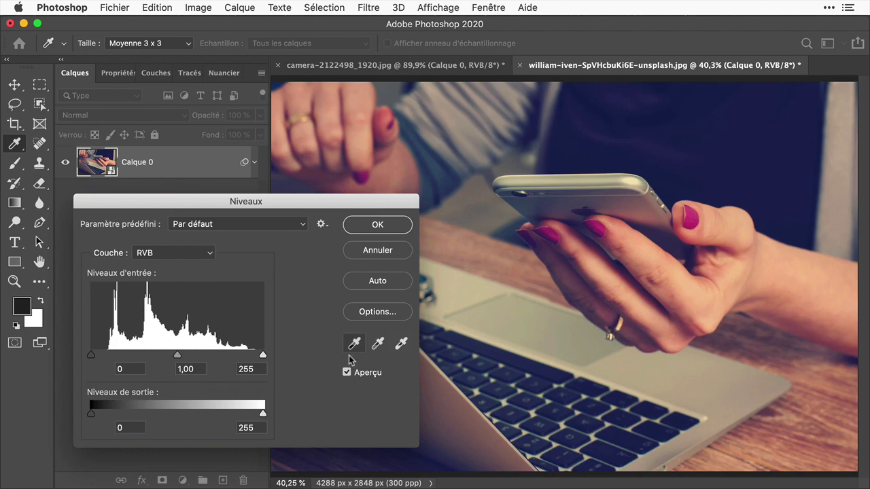
Set the white-point eyedropper's target highlight colour to C 3 %, M 2 %, J 2 %.
click(401, 346)
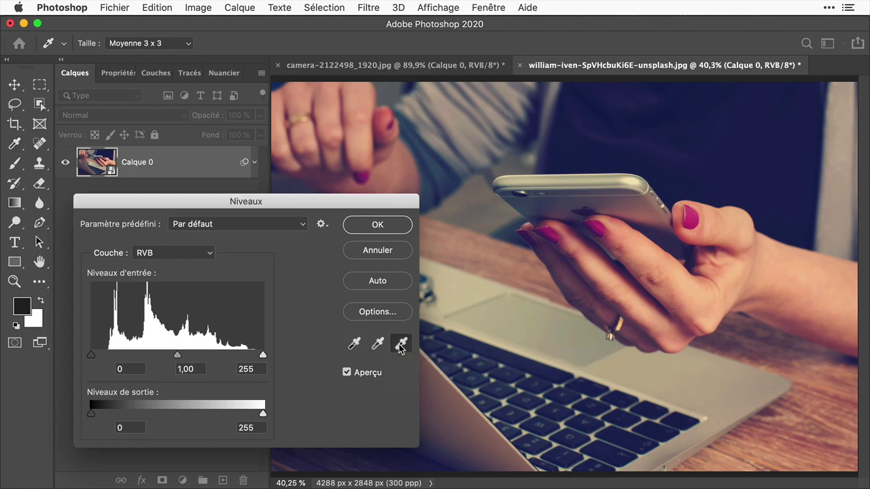
double_click(401, 346)
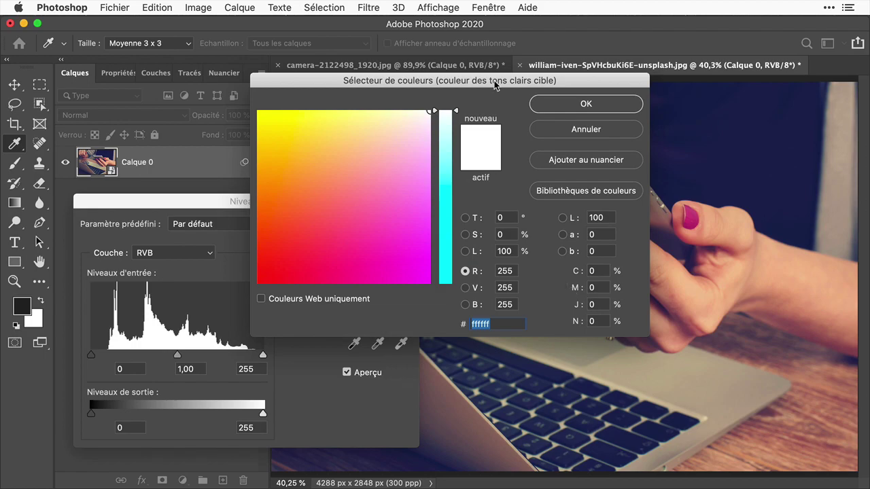
drag(494, 80, 322, 71)
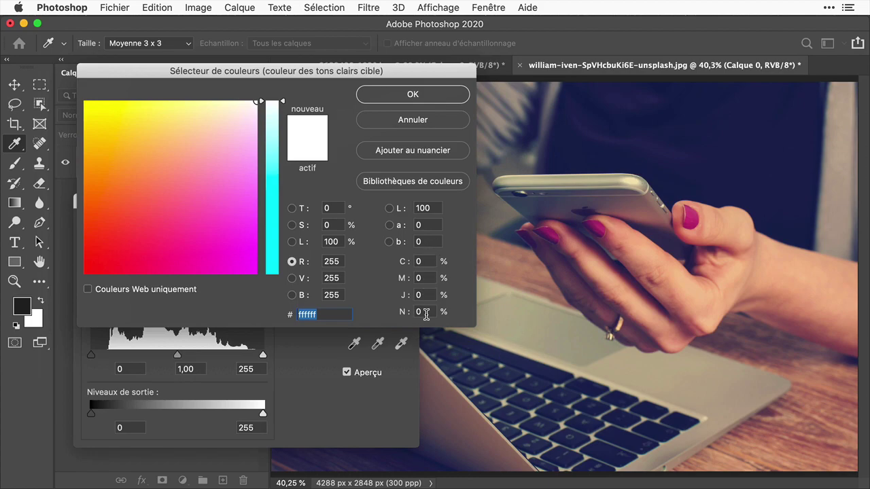
click(435, 261)
text(3)
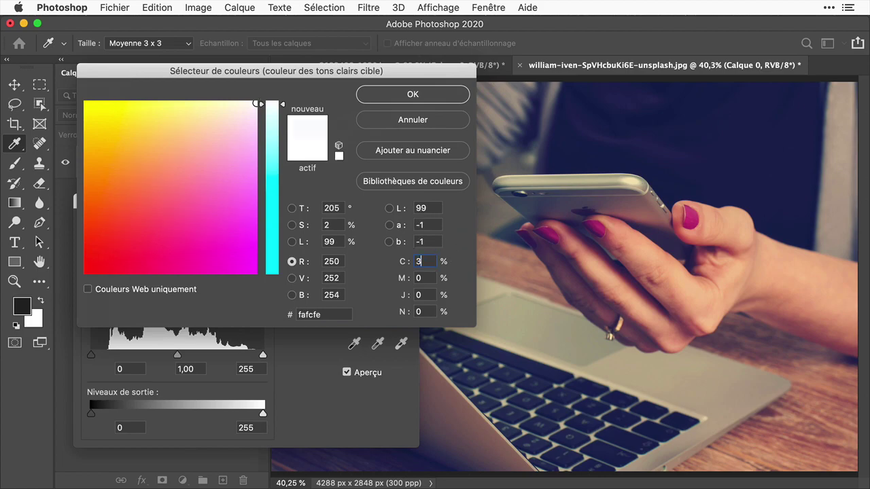
key(Tab)
text(2)
key(Tab)
text(2)
key(Return)
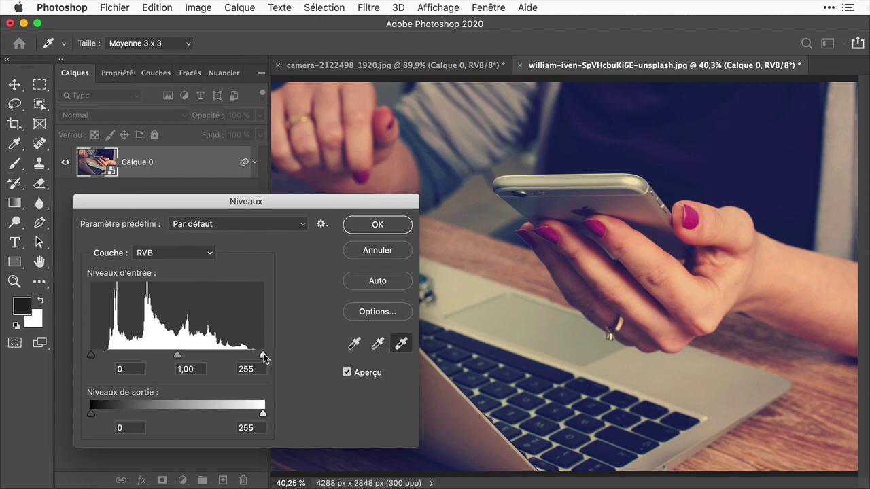
Locate the photo's brightest areas with the highlight clipping preview, returning the white input level to 255.
key(alt)
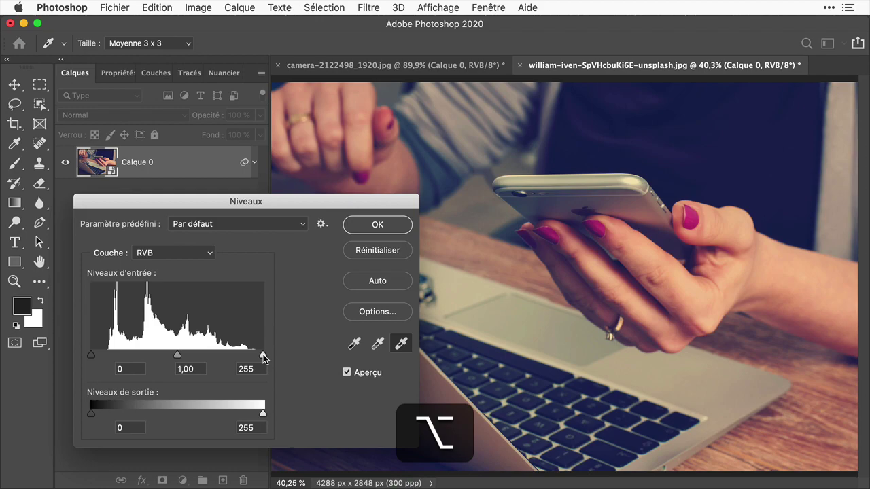
alt+click(263, 354)
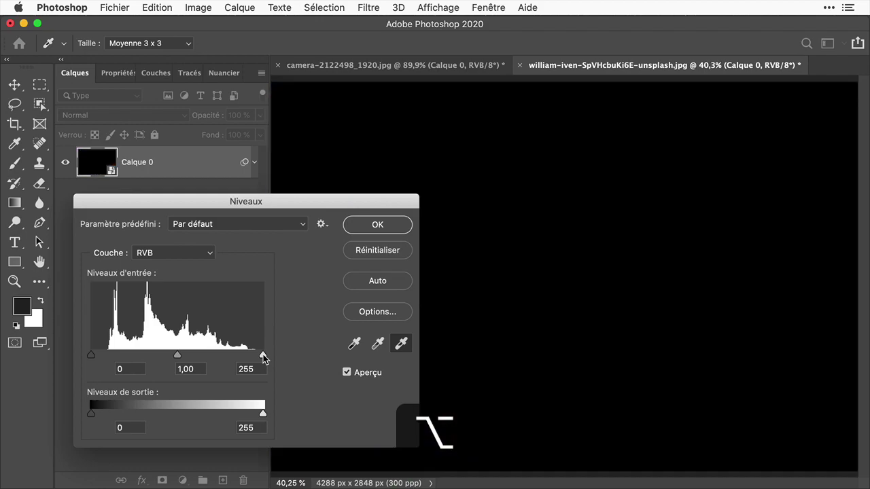
drag(263, 354, 259, 353)
drag(256, 355, 252, 356)
drag(252, 356, 271, 355)
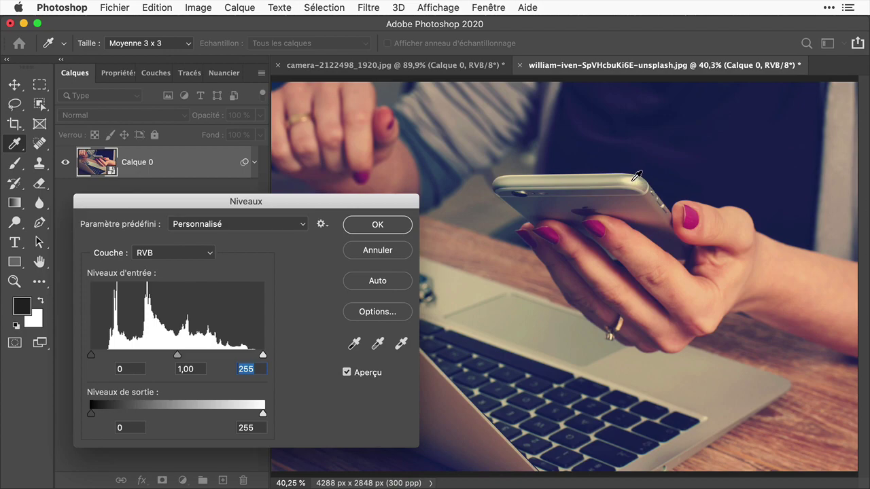
click(189, 45)
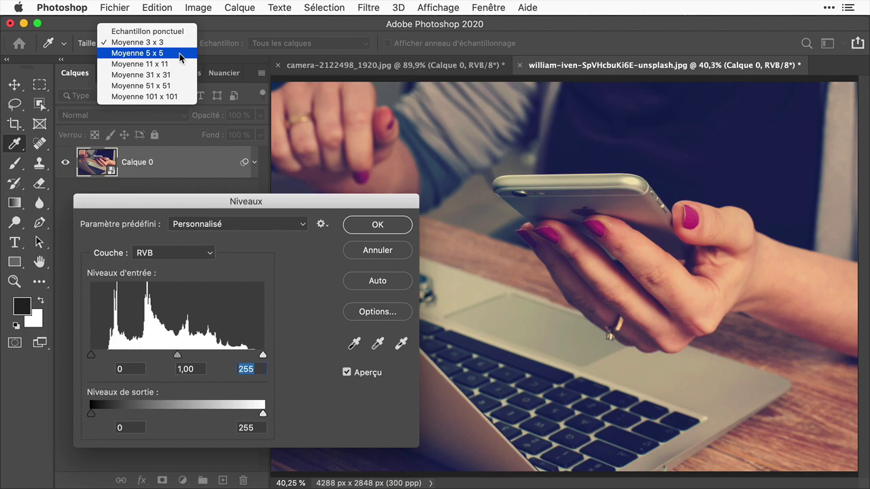
click(181, 55)
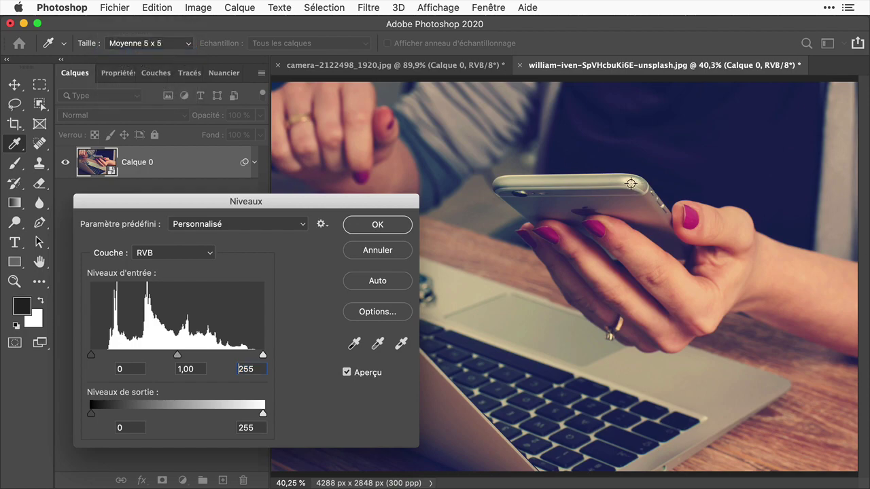
click(633, 182)
Set the sample size to Echantillon ponctuel and sample the bright corner of the phone's edge as the white point.
click(189, 43)
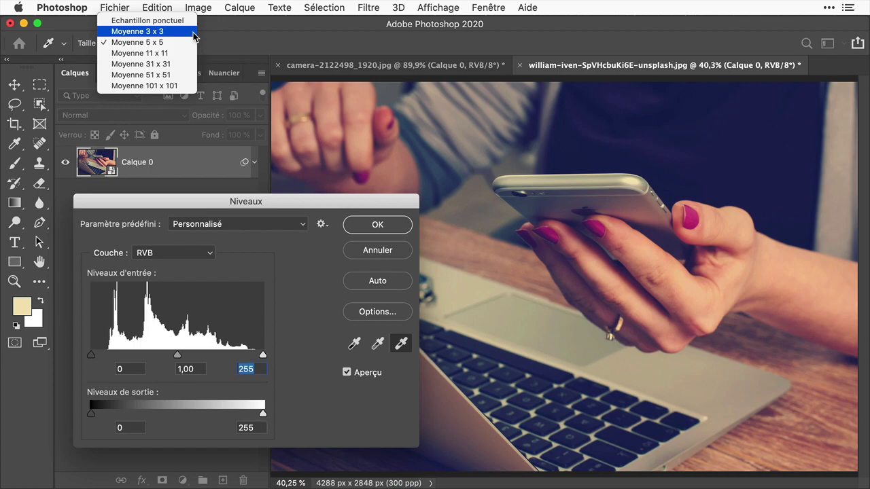
click(193, 20)
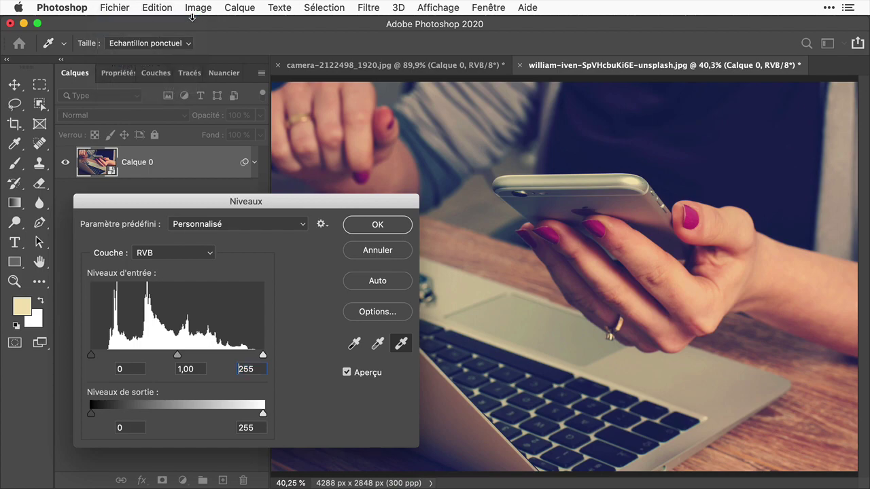
click(402, 345)
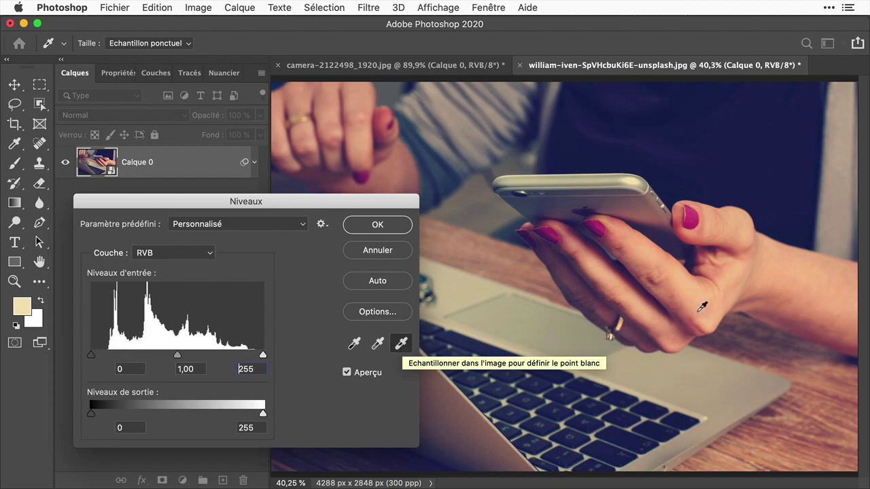
click(634, 180)
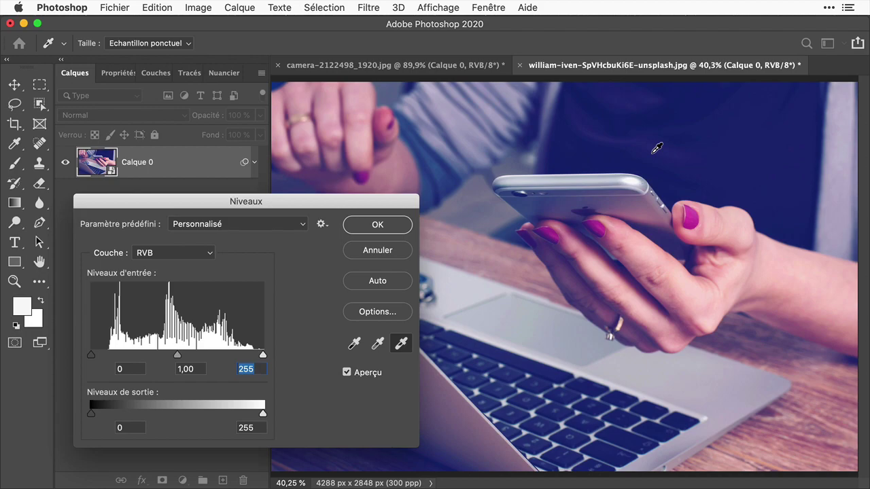
Open the black-point eyedropper's target shadow colour and accept pure black, 000000.
click(354, 344)
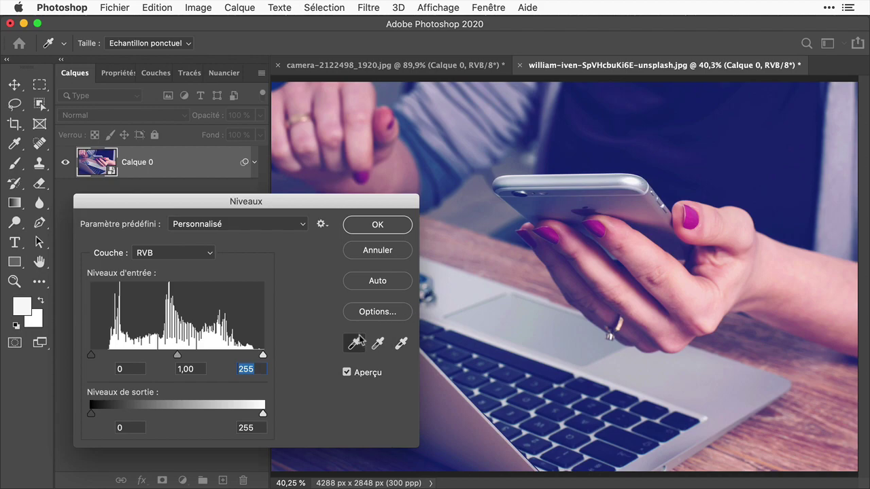
double_click(352, 345)
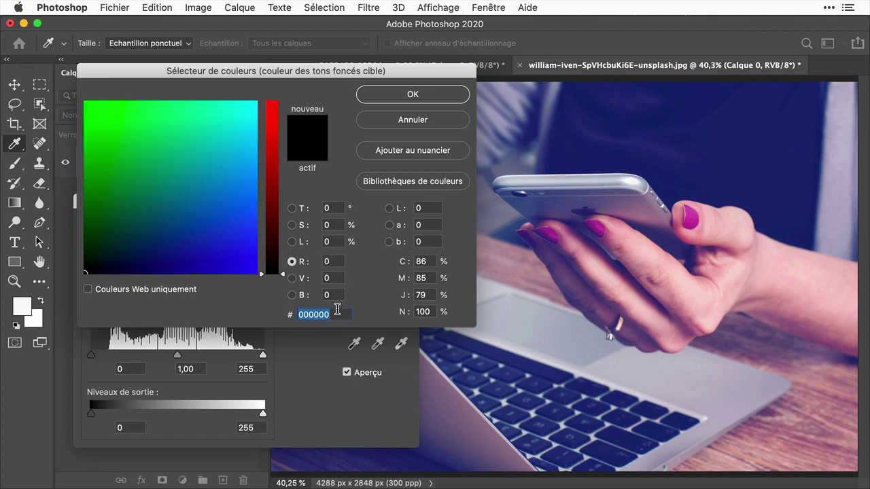
click(334, 314)
double_click(334, 315)
click(396, 97)
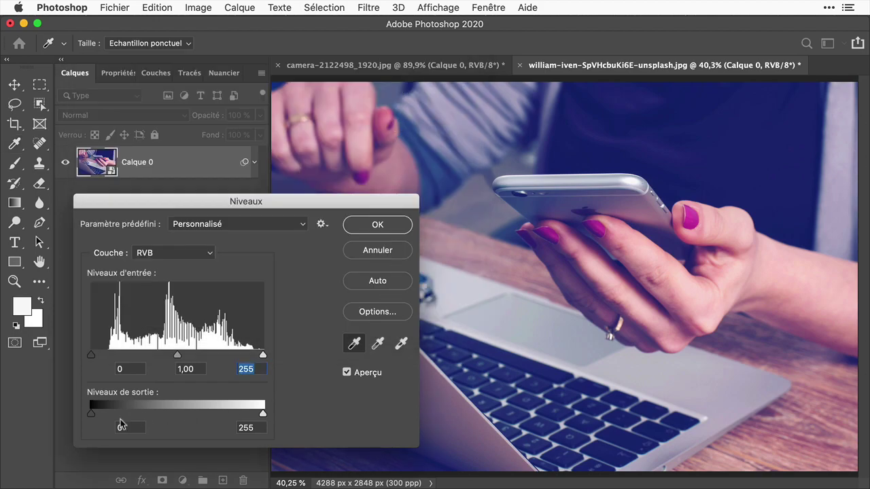
Locate the photo's darkest areas with the shadow clipping preview, bringing the black input level to 29.
key(alt)
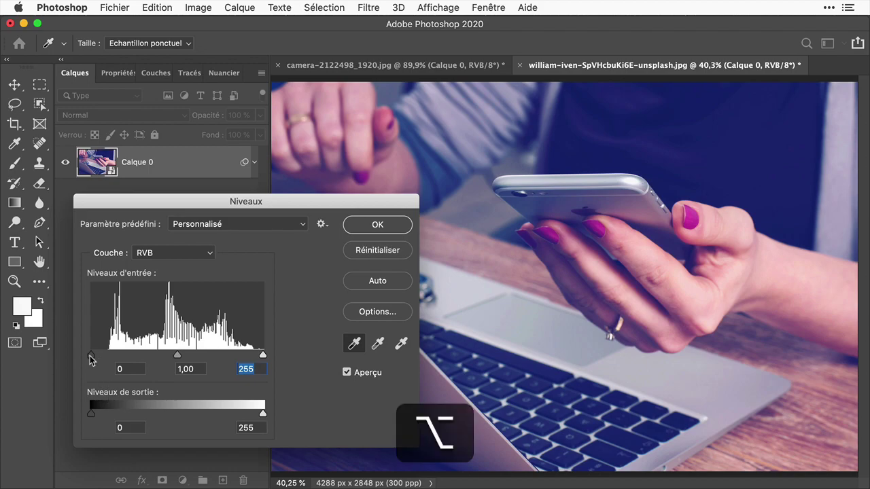
alt+click(91, 355)
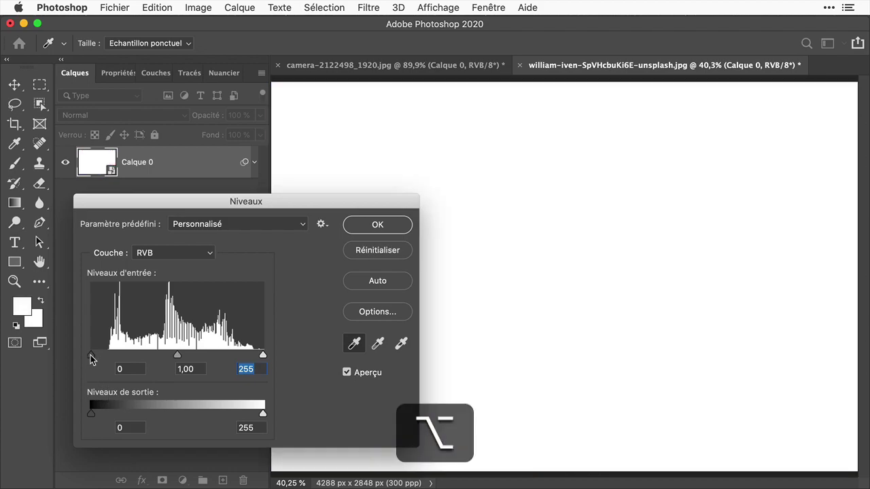
drag(91, 355, 111, 354)
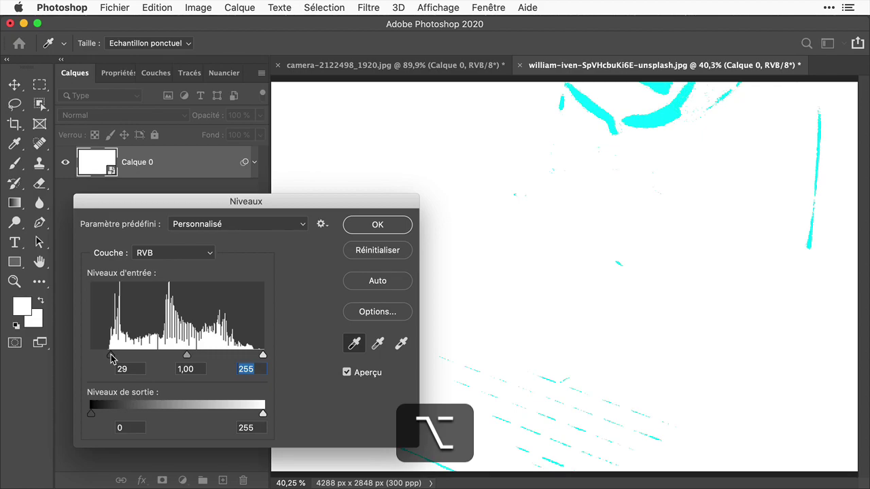
drag(111, 356, 111, 355)
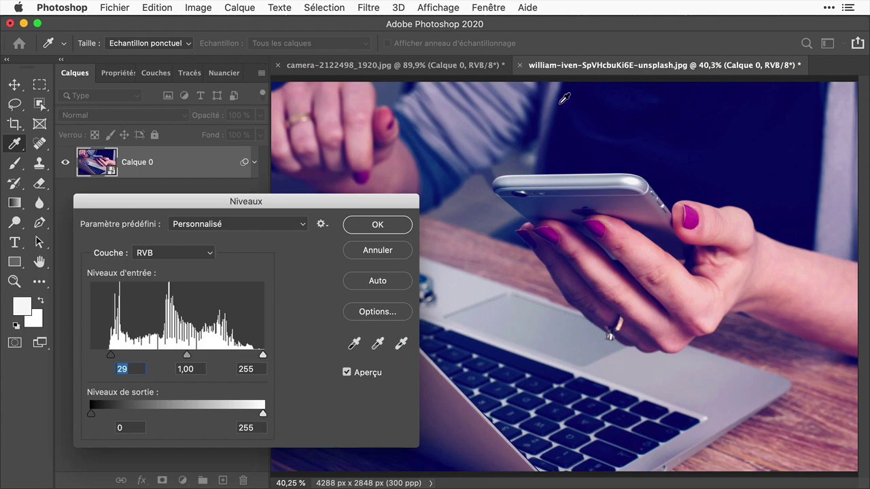
Sample the dark edge of the clothing above the phone as the black point and compare the photo with and without the correction.
click(354, 343)
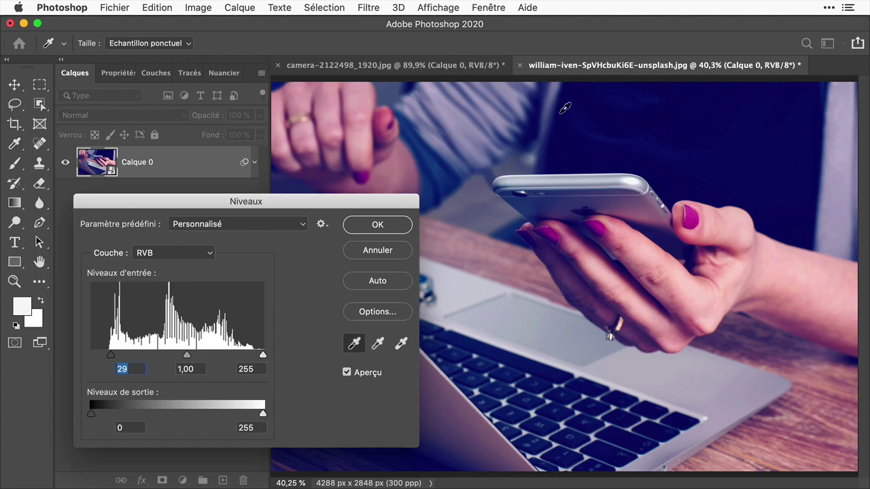
key(shift)
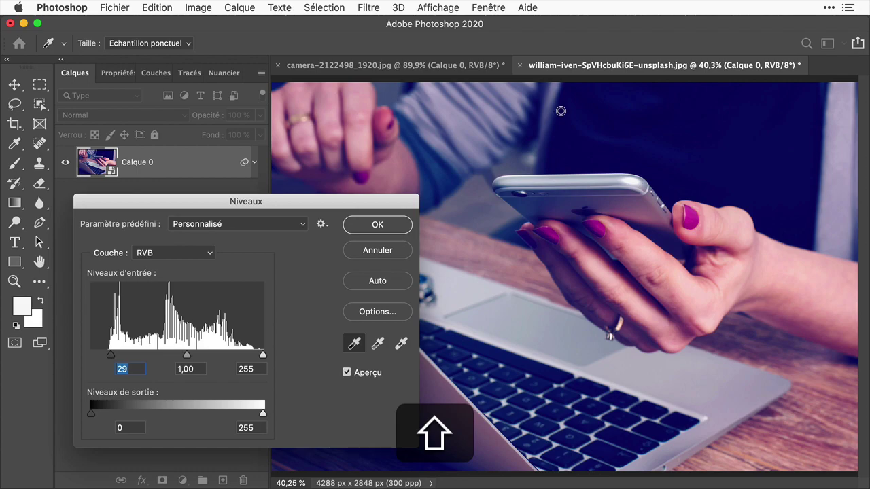
shift+click(563, 109)
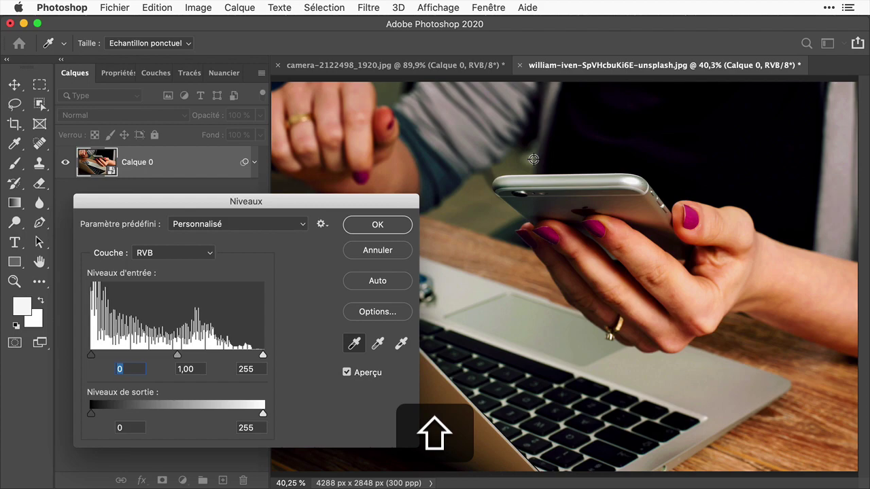
click(348, 373)
click(347, 373)
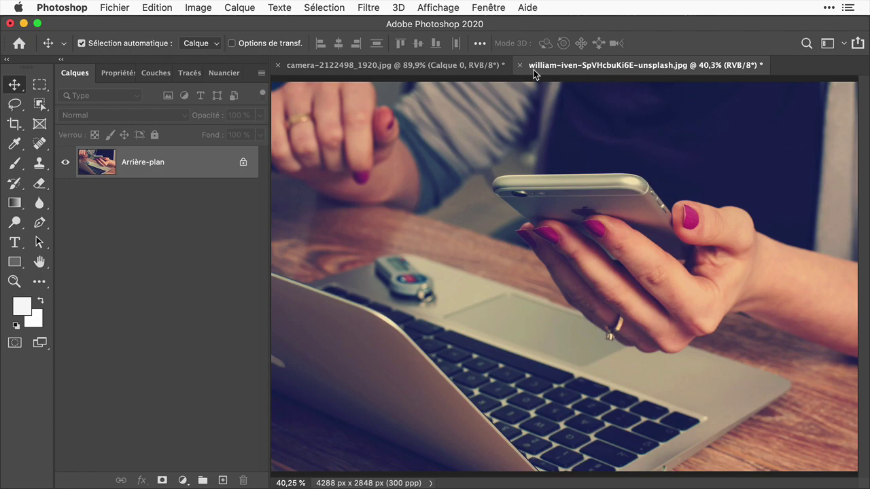
Open Levels on the camera-2122498_1920.jpg photo and sample the dark camera body beside the lens as the black point.
click(457, 72)
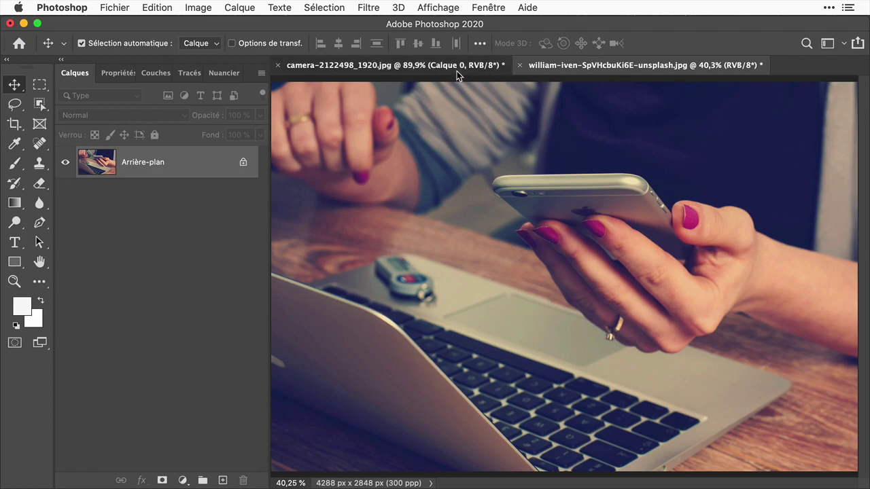
key(super)
key(super+l)
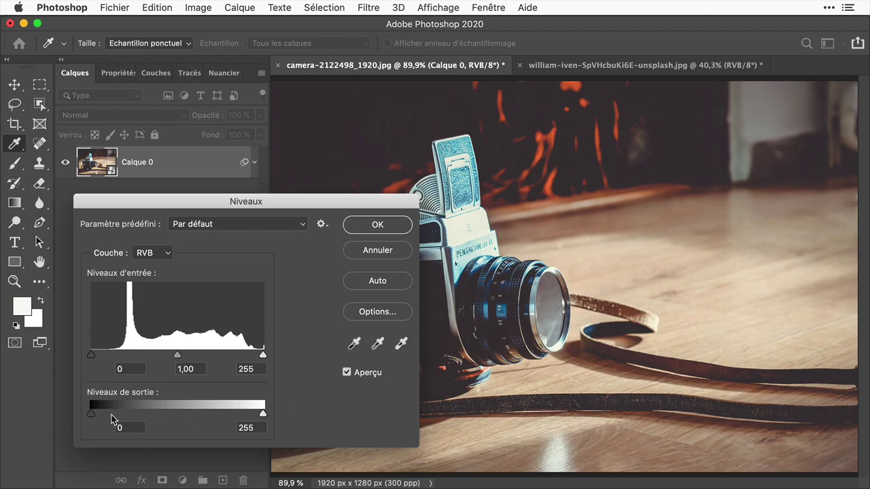
mouse_move(94, 361)
mouse_down()
mouse_move(115, 356)
mouse_move(91, 356)
mouse_up()
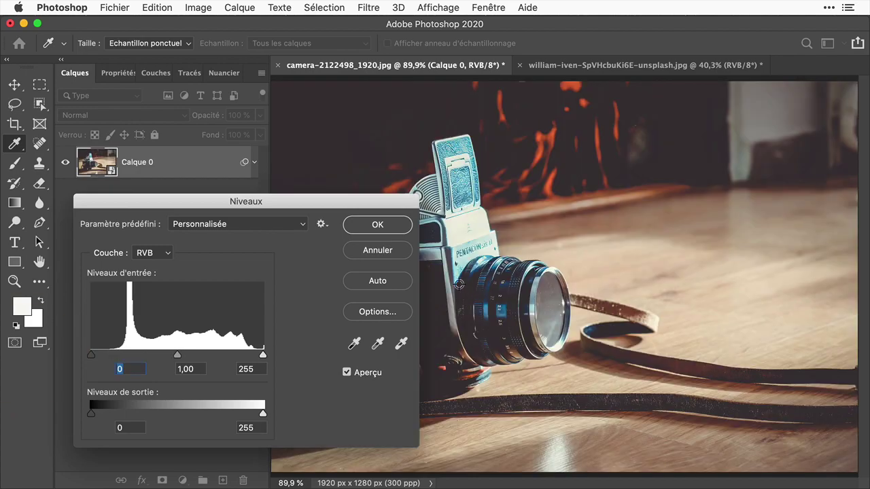
click(354, 343)
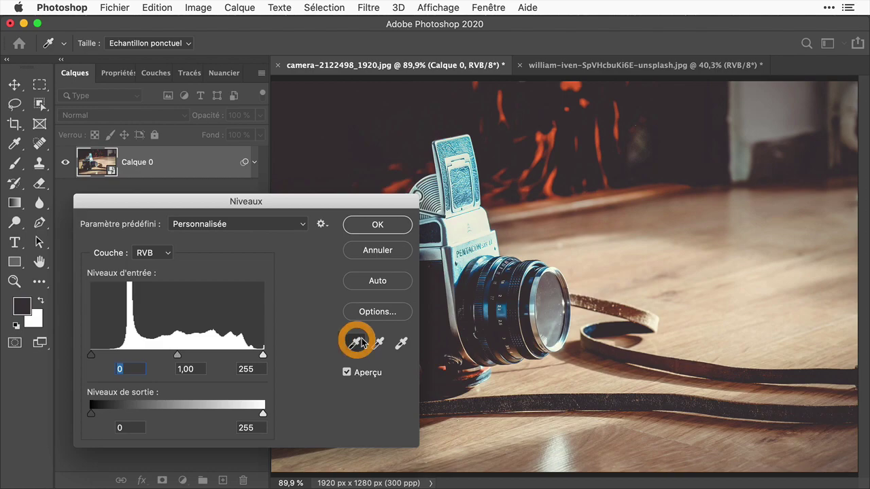
click(462, 282)
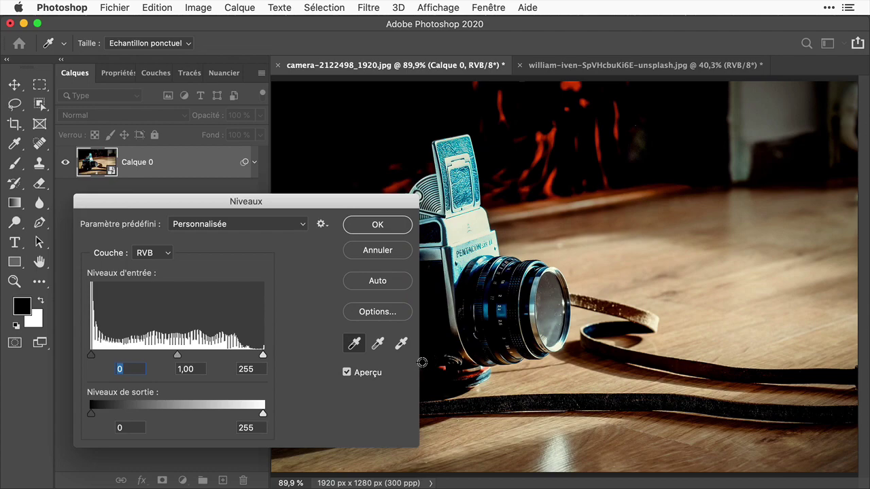
Sample the bright rim of the lens as the white point, apply the Levels and compare the photo with the smart filter off and on.
click(401, 344)
drag(263, 354, 263, 354)
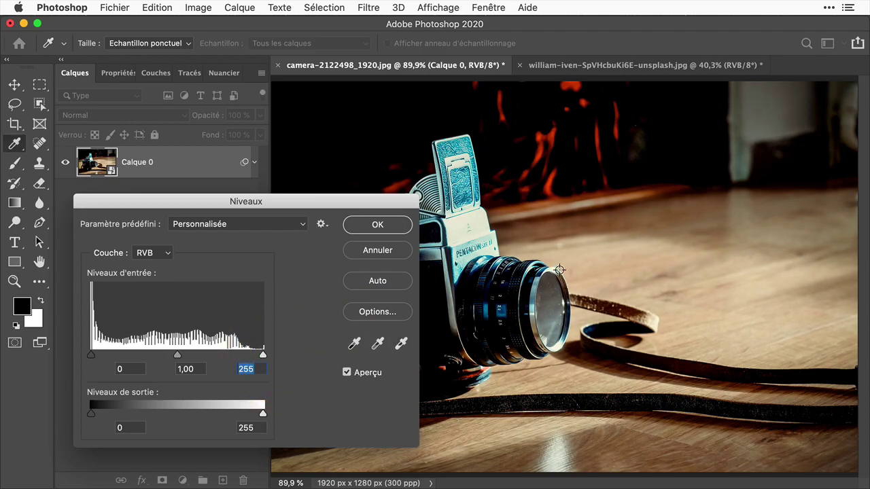
click(401, 343)
click(552, 269)
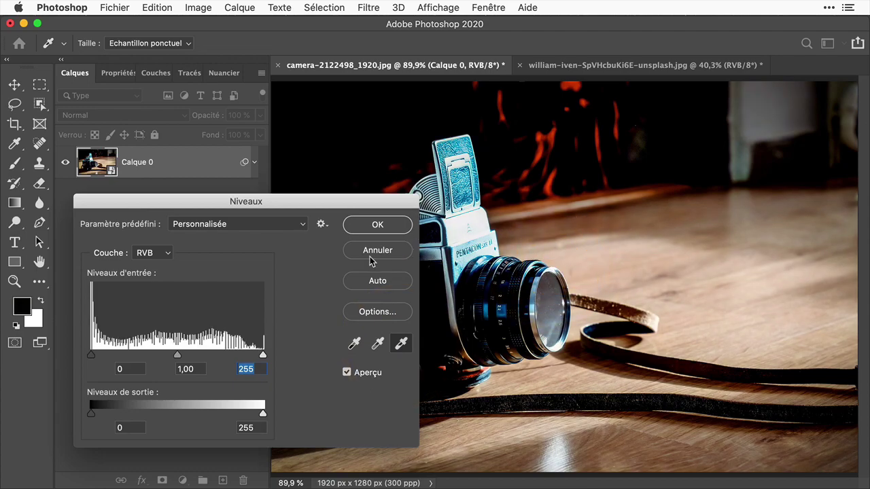
click(379, 225)
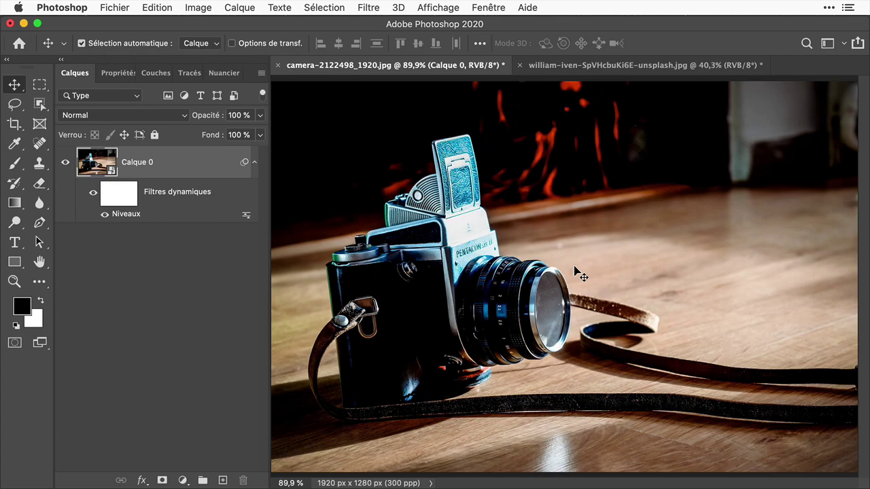
click(93, 193)
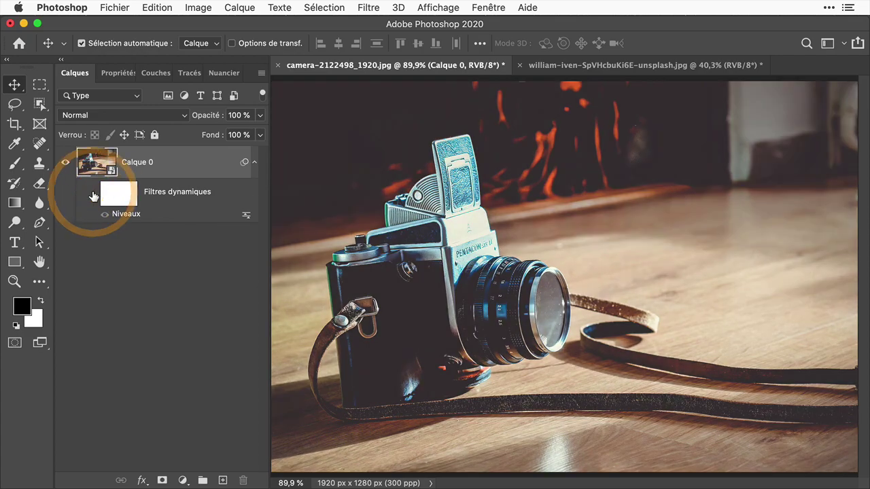
click(94, 194)
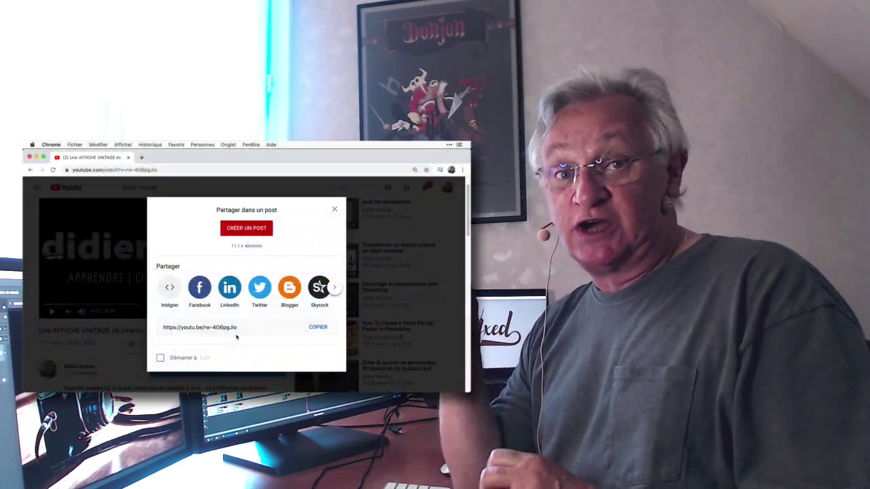
Copy the embed code of the YouTube video "Une AFFICHE VINTAGE de cinéma italien" from its sharing options.
click(170, 287)
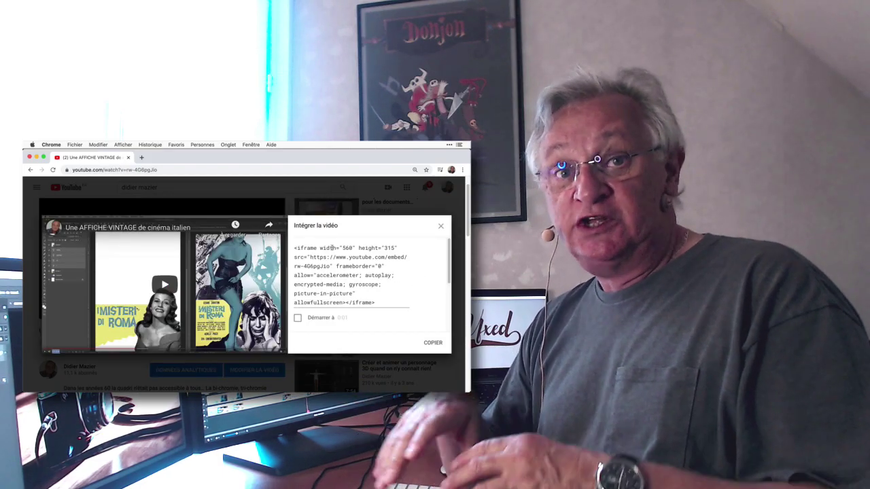
click(433, 343)
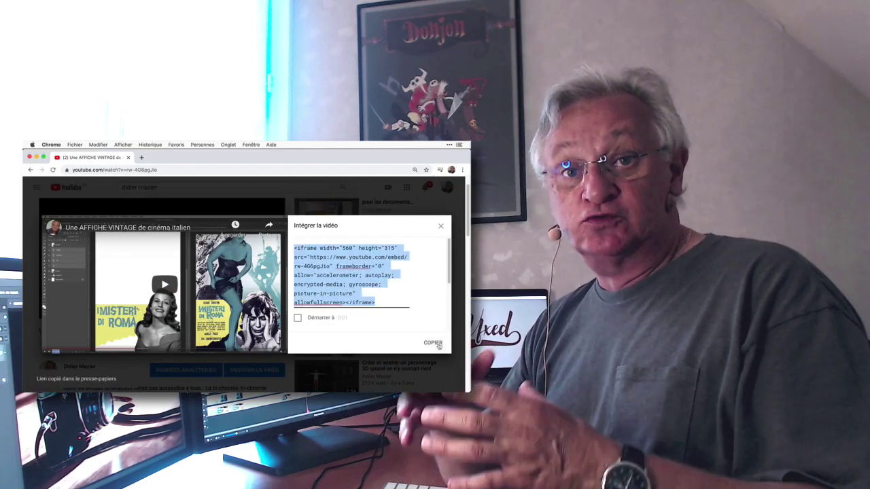